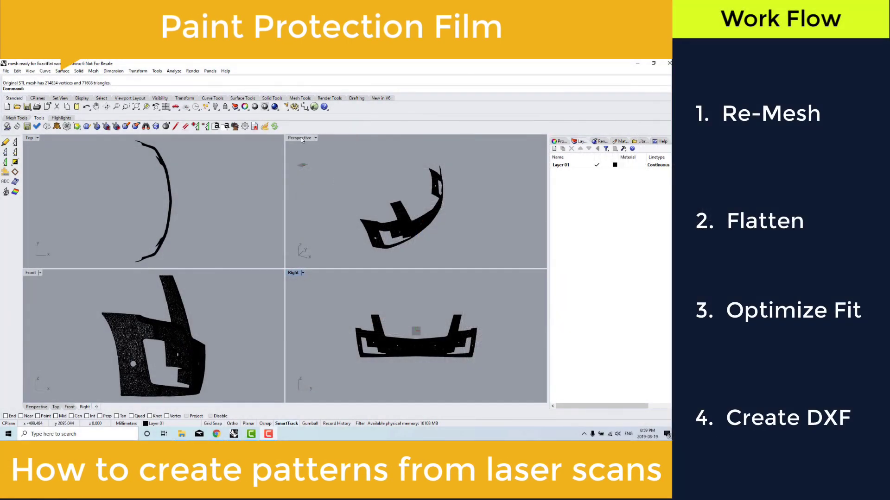
Step: Maximize the Perspective view and orbit it to face the front of the scanned fascia mesh
double_click(300, 138)
middle_click(375, 337)
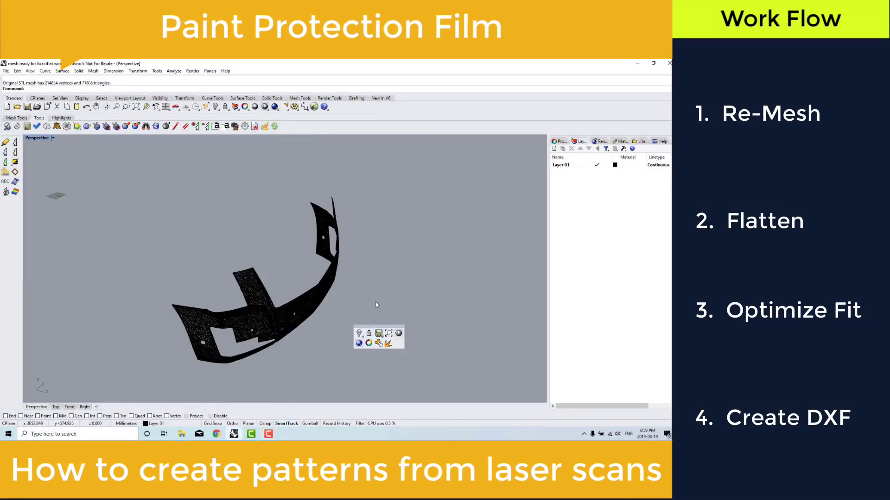
right_drag(376, 303, 318, 254)
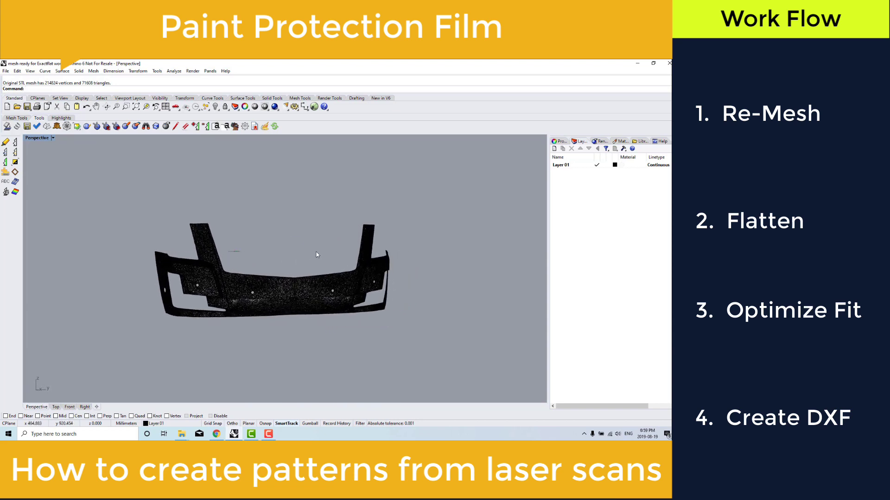
Step: Weld all the fascia mesh vertices with WeldVertices
text(We)
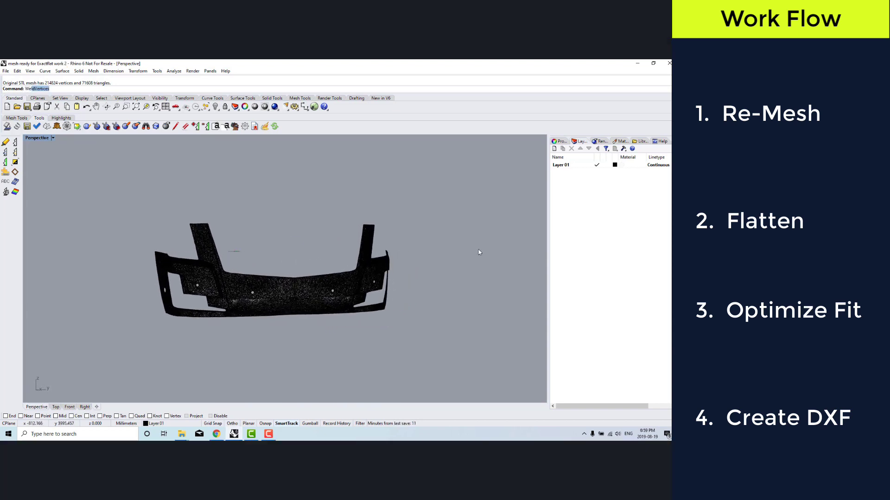
text(ldvertices)
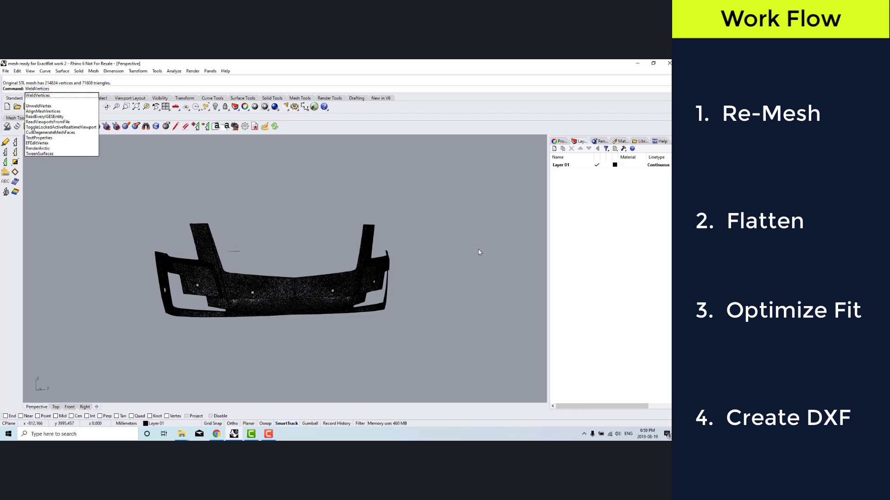
key(Return)
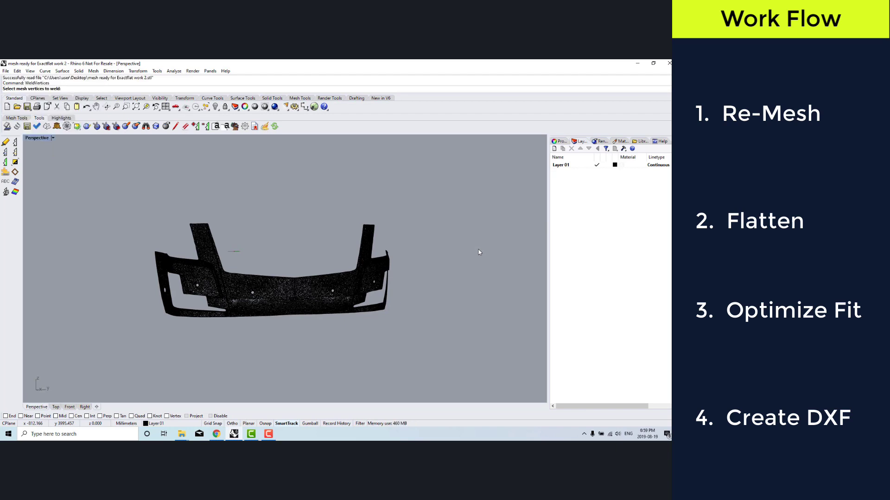
drag(107, 186, 460, 342)
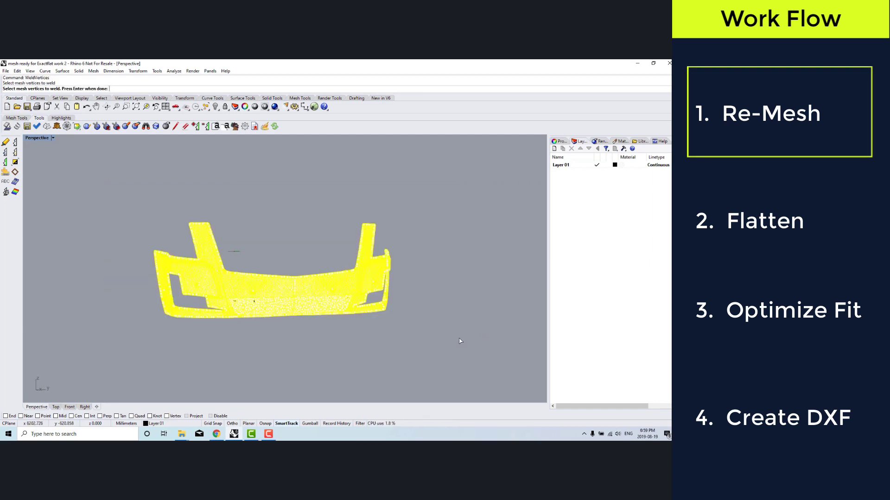
key(Return)
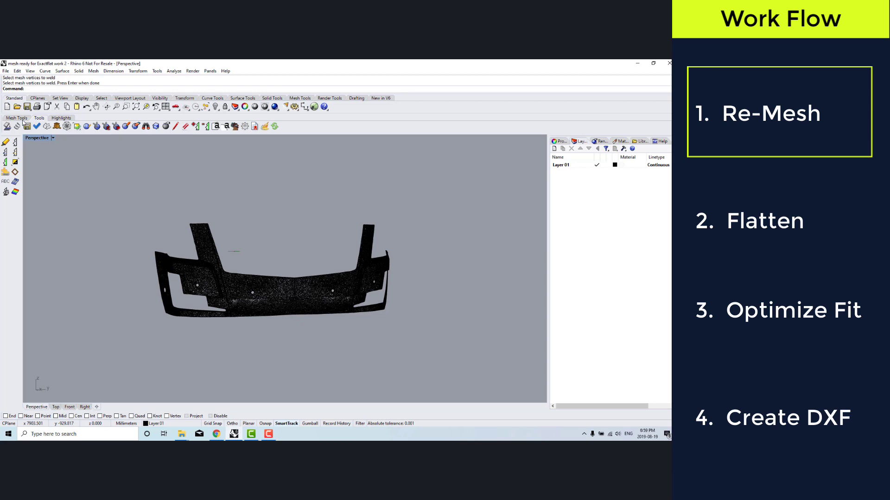
click(16, 119)
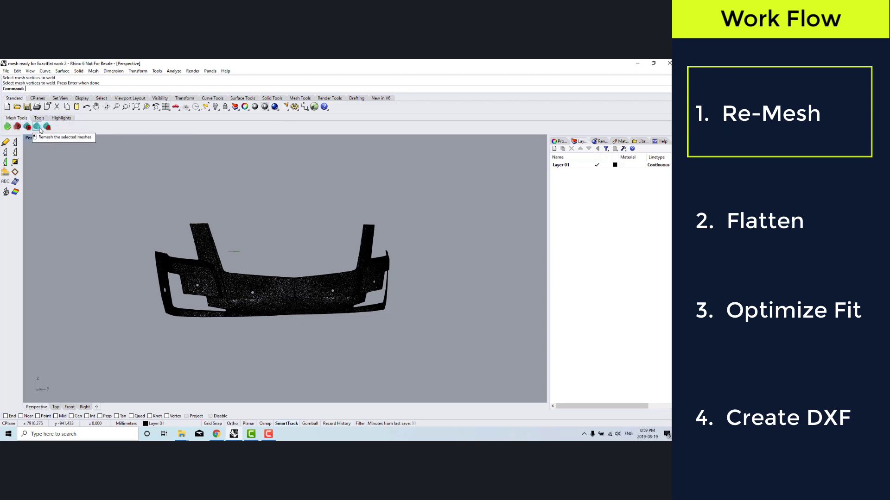
Step: Remesh the fascia mesh with Sew, Respect Seams and Delete Input enabled
click(40, 129)
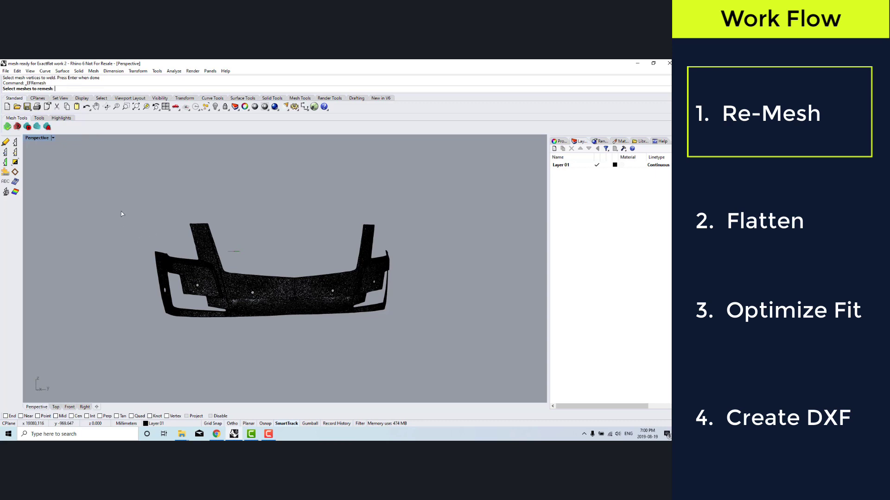
drag(121, 211, 408, 338)
key(Return)
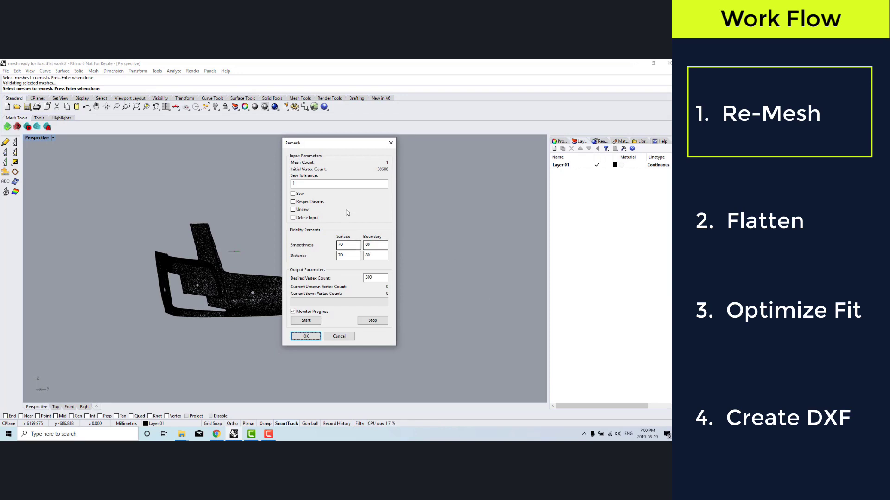
click(297, 193)
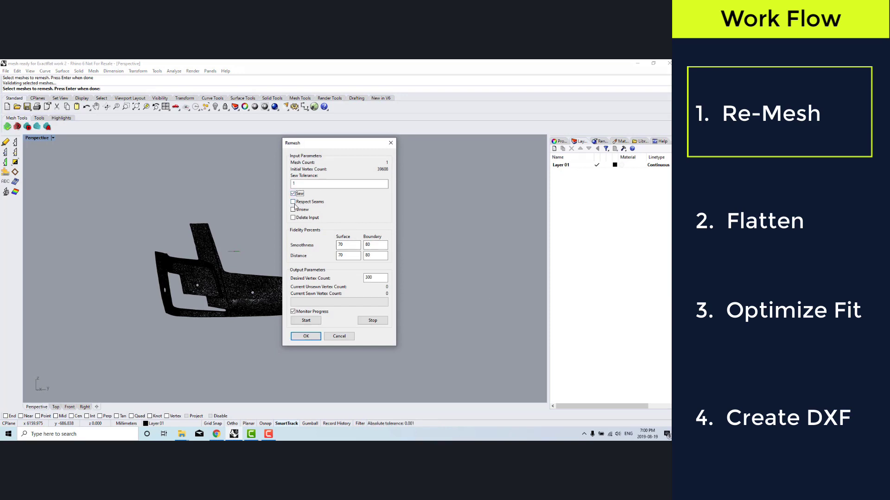
click(296, 202)
click(293, 218)
Step: Set Boundary Smoothness and Distance to 90, run the 3000-vertex remesh and accept it
key(Tab)
key(Tab)
text(90)
key(Tab)
key(Tab)
text(90)
key(Tab)
click(306, 320)
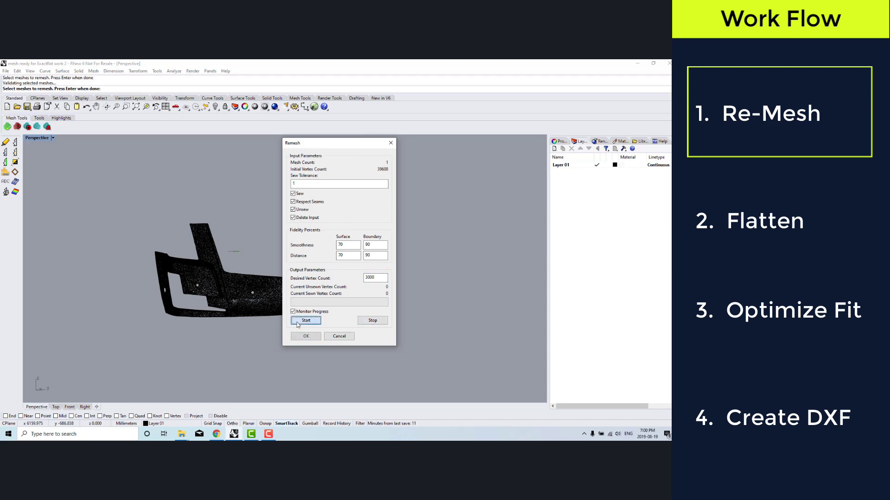
drag(328, 143, 502, 128)
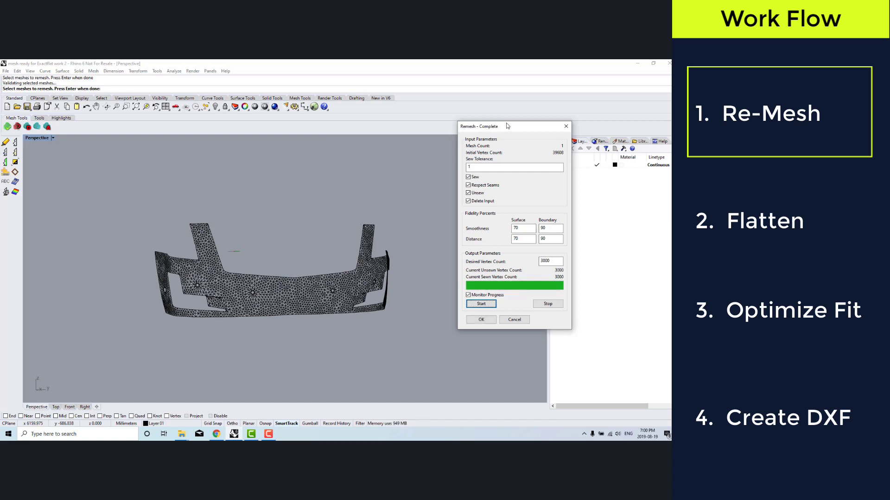
click(481, 320)
right_drag(417, 315, 377, 318)
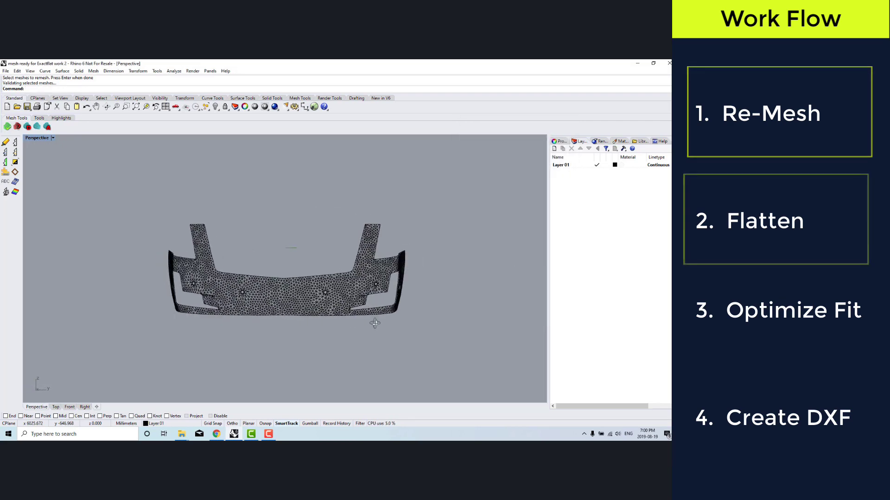
Step: Shade the Perspective view and flatten the remeshed fascia with ExactFlat
click(53, 138)
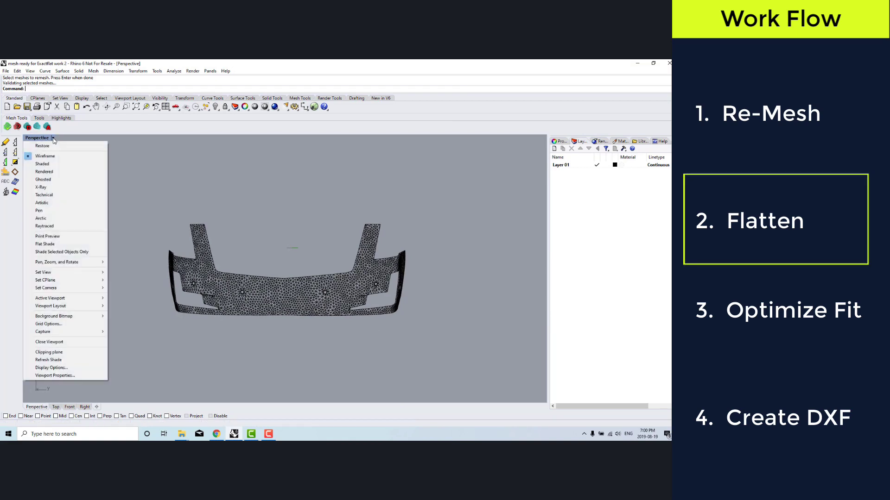
click(52, 165)
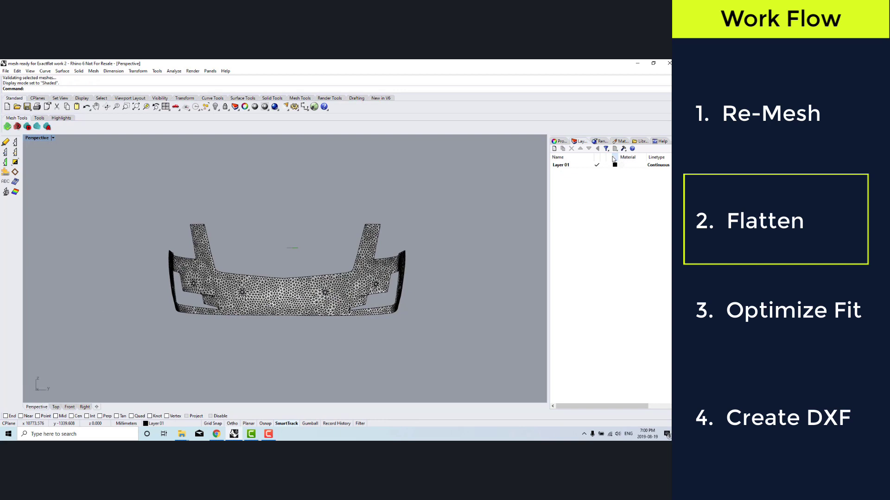
click(38, 118)
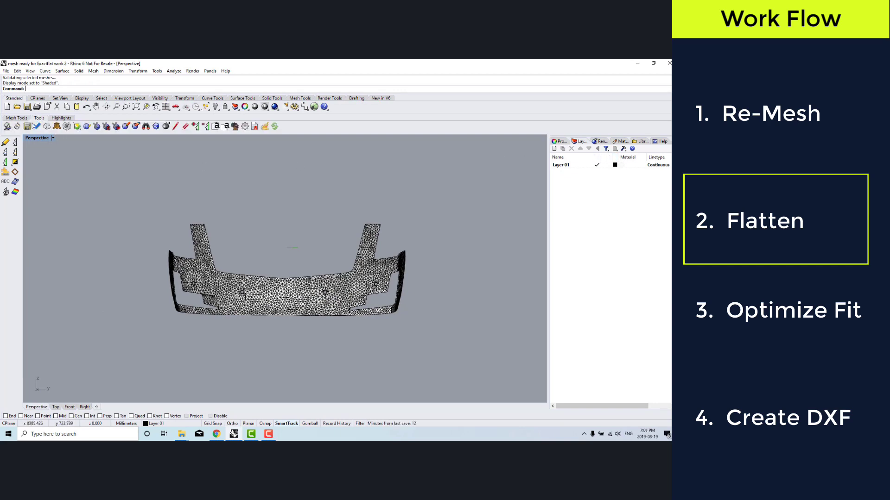
click(7, 126)
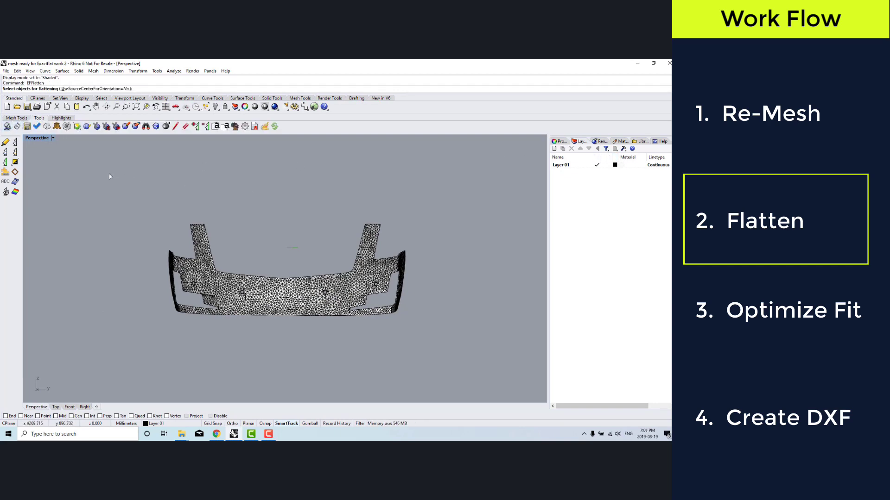
drag(107, 174, 432, 360)
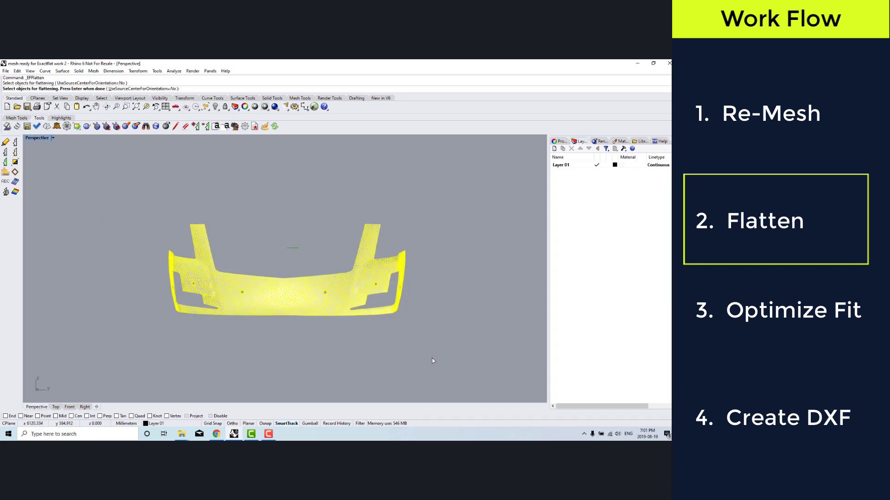
key(Return)
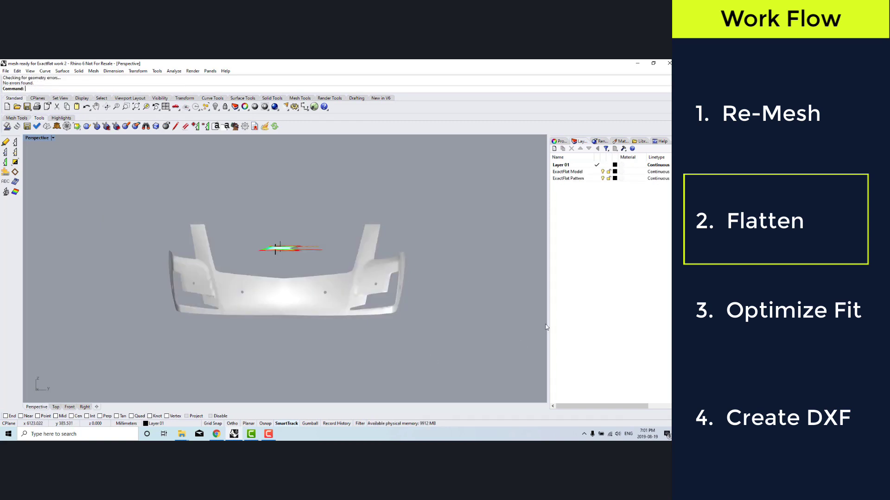
Step: Make ExactFlat Pattern current, hide ExactFlat Model and Layer 01, and maximize the Top view
click(598, 178)
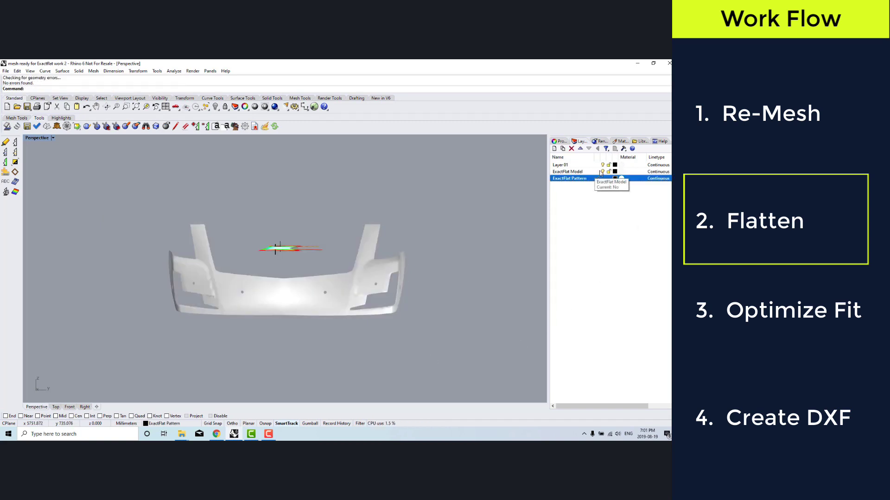
click(603, 171)
click(602, 165)
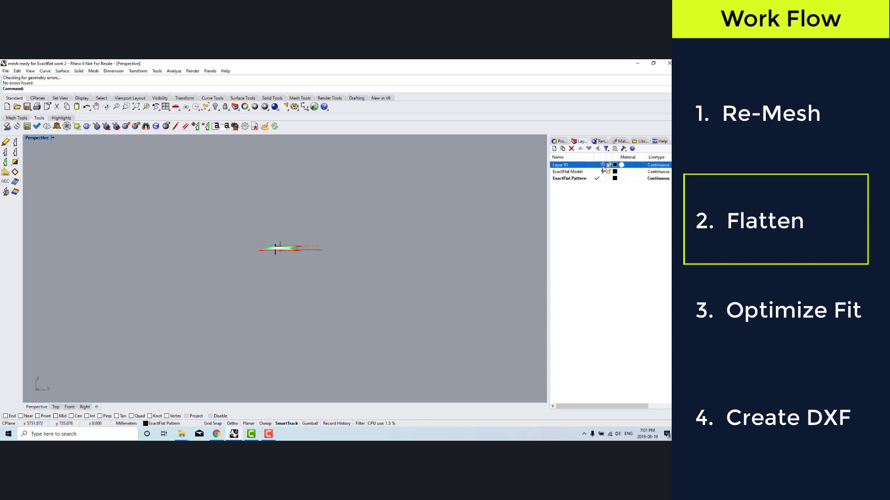
double_click(33, 138)
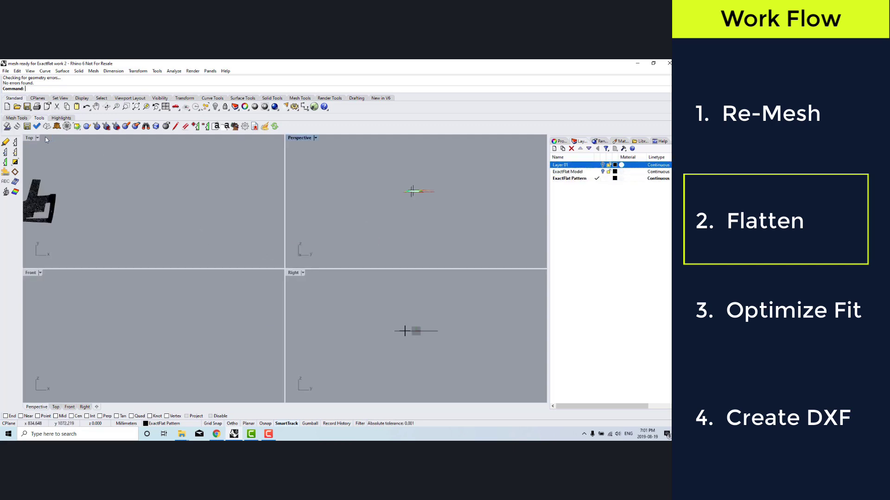
double_click(30, 139)
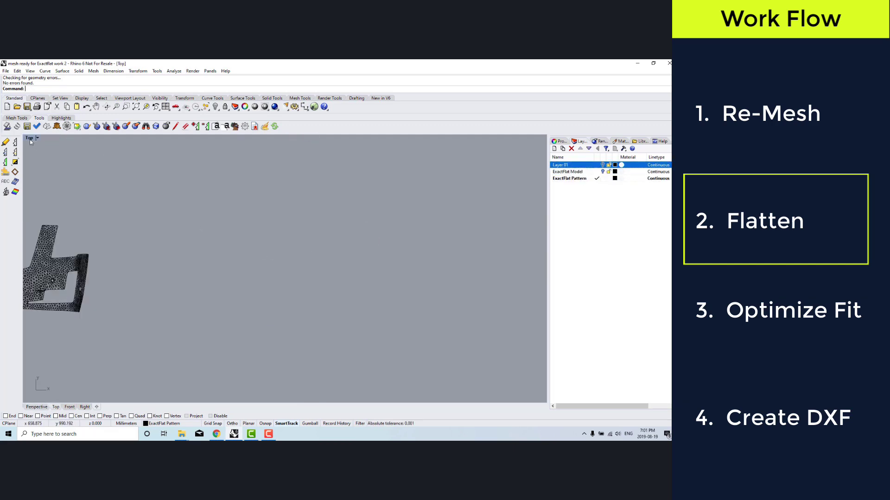
Step: Zoom to the whole flattened pattern and shade the Top view to show the strain map
click(136, 107)
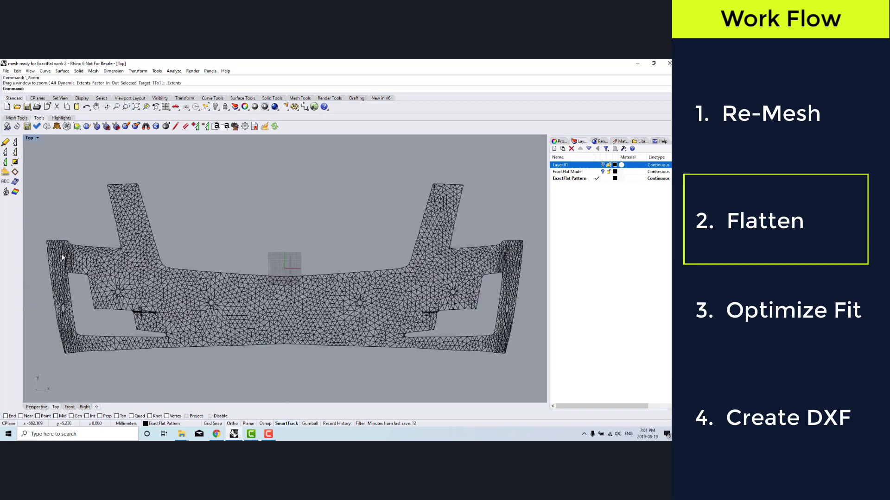
click(37, 138)
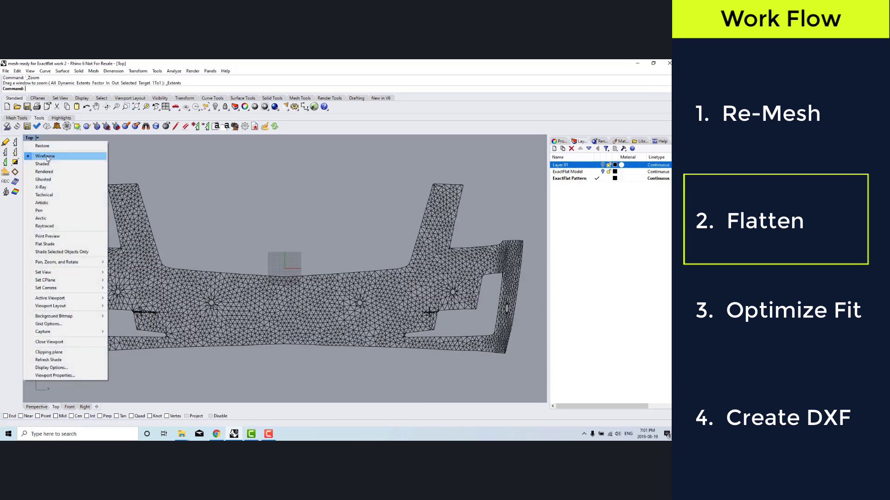
click(47, 164)
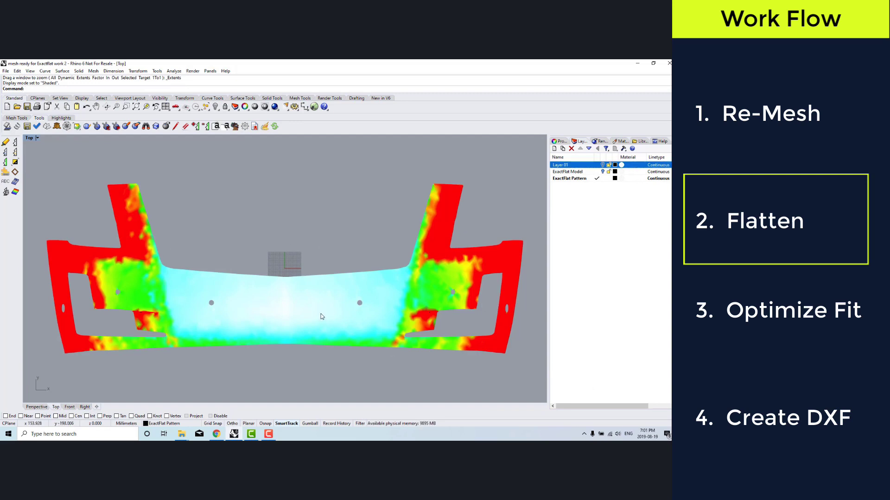
click(479, 133)
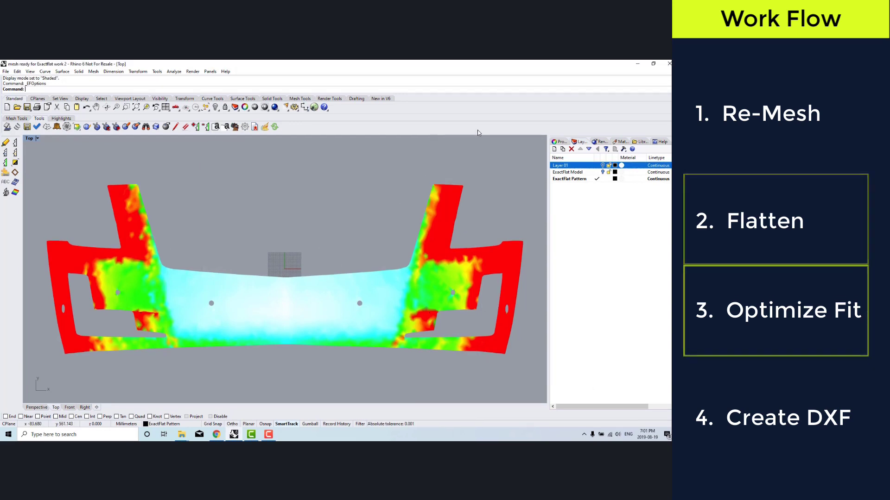
Step: Run ExactFlat Spring on the flattened mesh with default settings and close the finished results
click(17, 127)
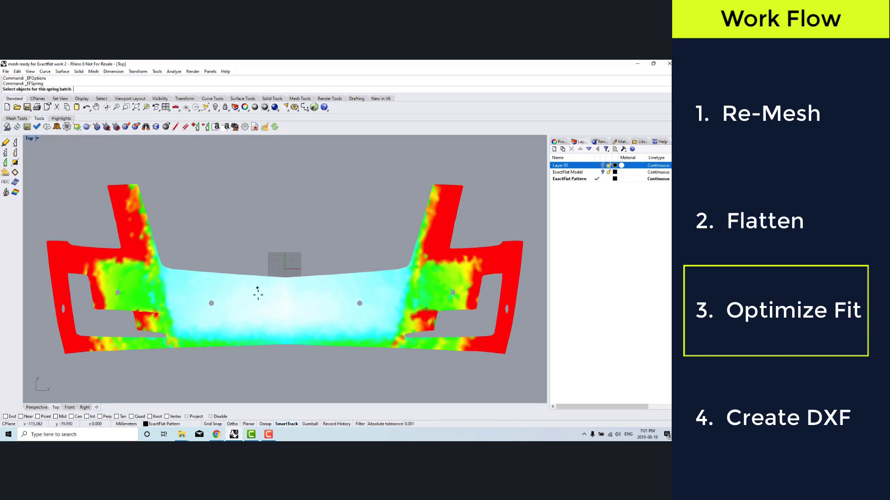
click(264, 310)
key(Return)
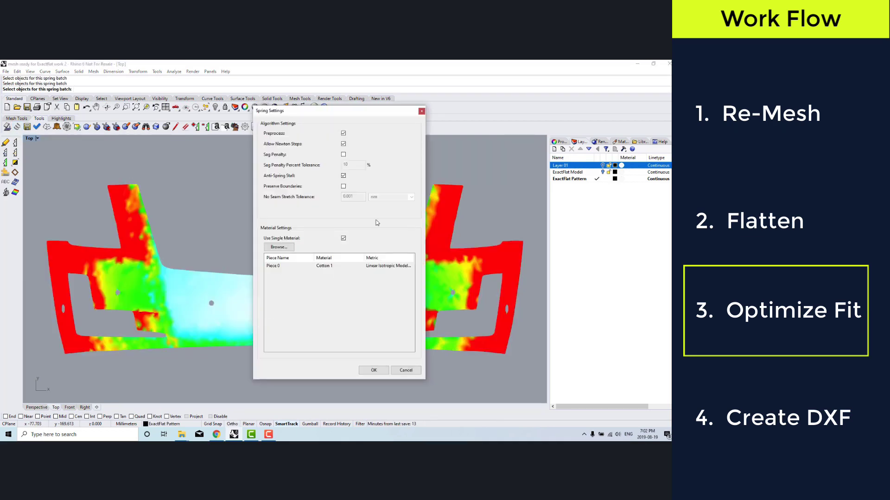
click(382, 371)
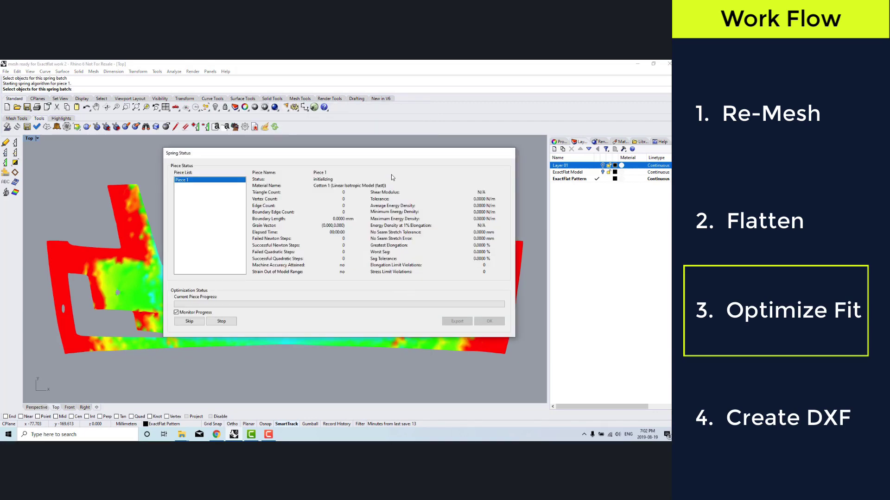
drag(391, 153, 663, 72)
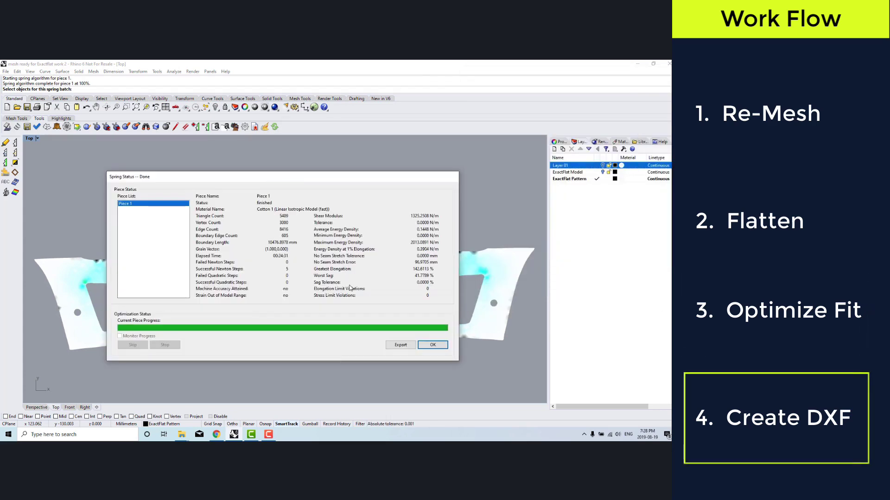
click(430, 348)
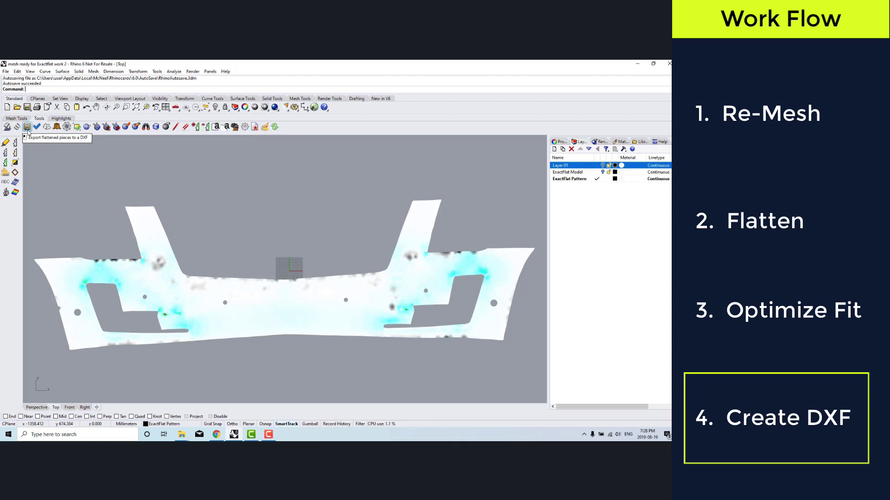
Step: Export the flattened pieces to a DXF file named test
click(28, 128)
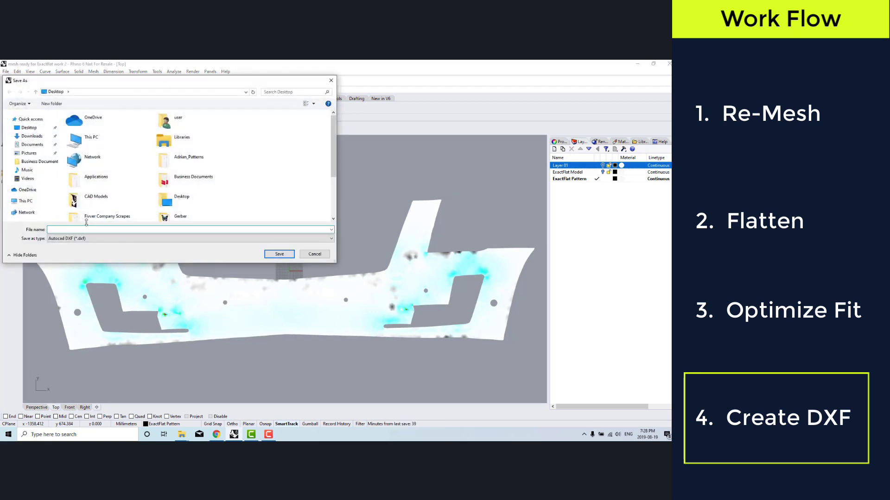
text(test)
key(Return)
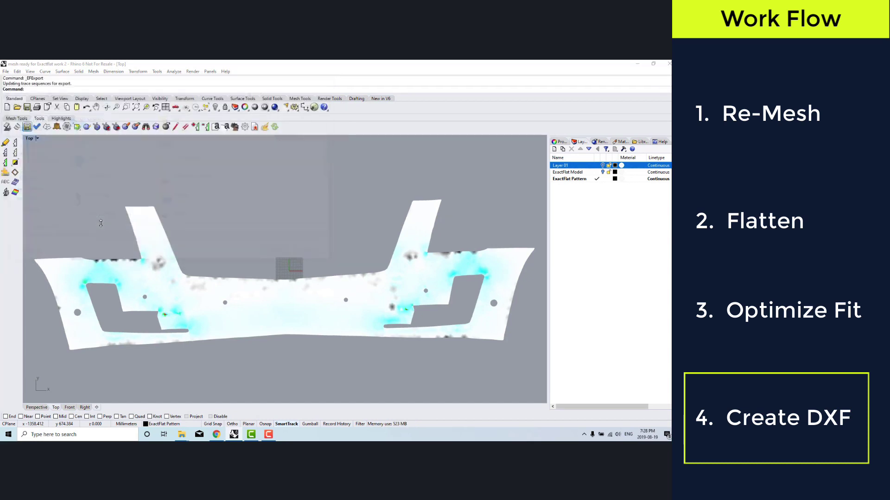
Step: Open test.dxf from the Desktop without saving the current model, accepting the import settings
click(6, 72)
click(16, 88)
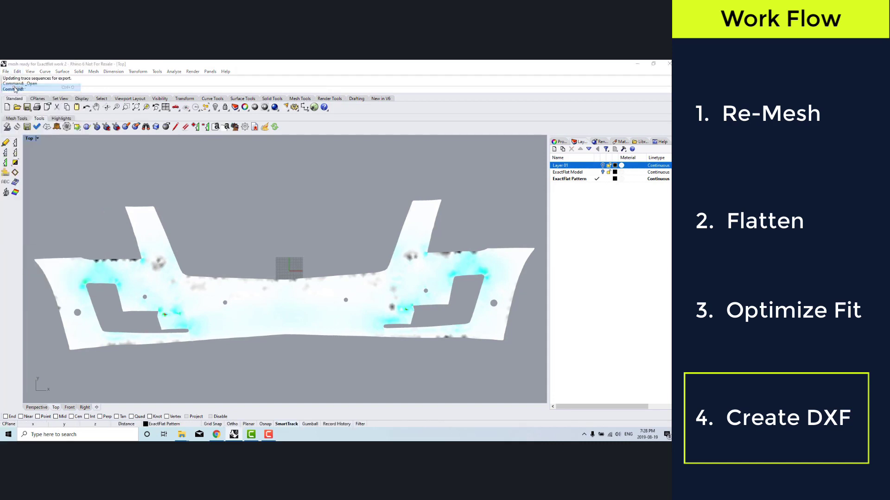
click(354, 273)
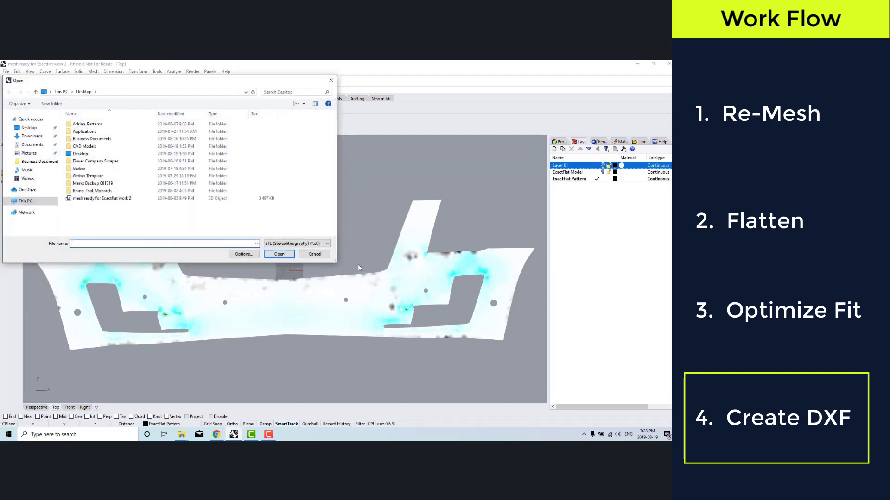
click(321, 244)
scroll(326, 269, up, 3)
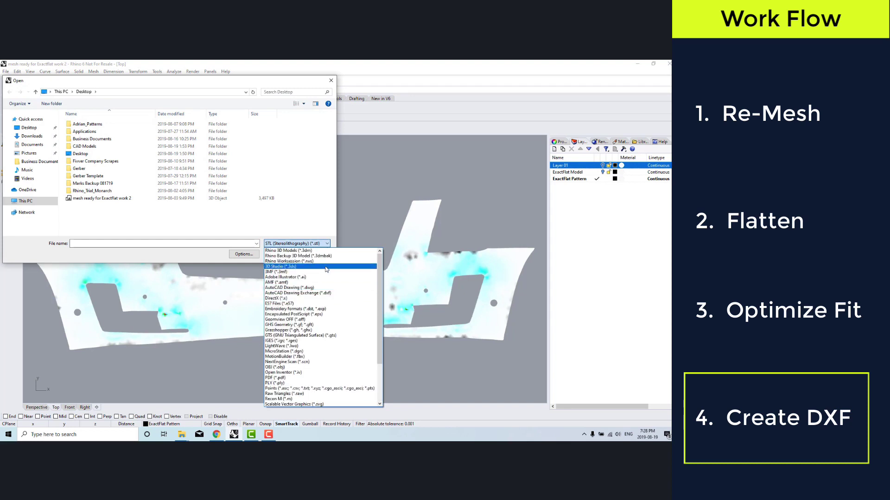
click(319, 293)
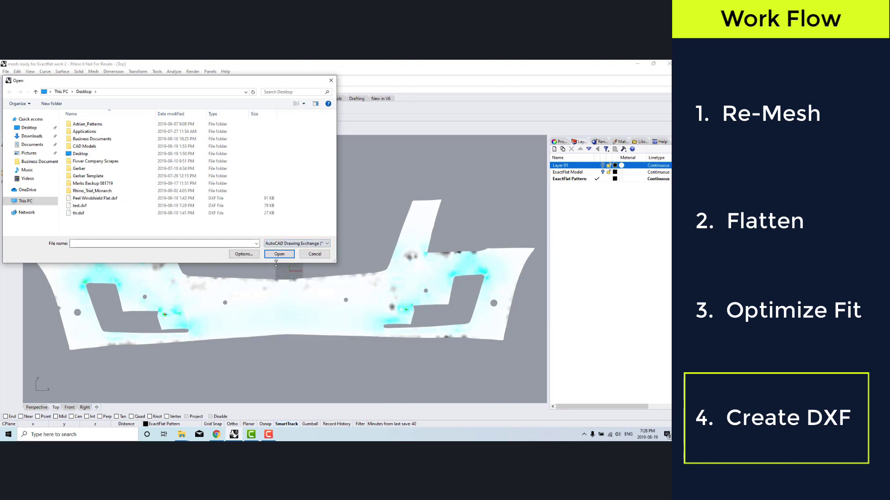
click(36, 92)
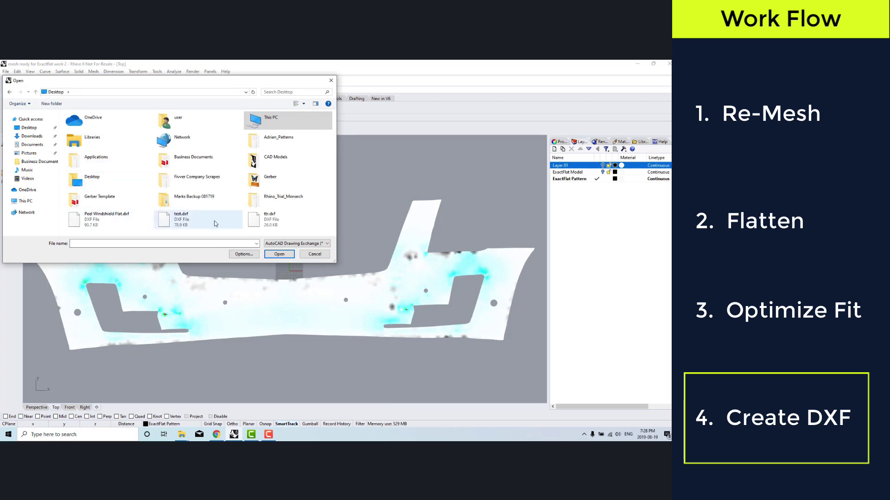
double_click(198, 225)
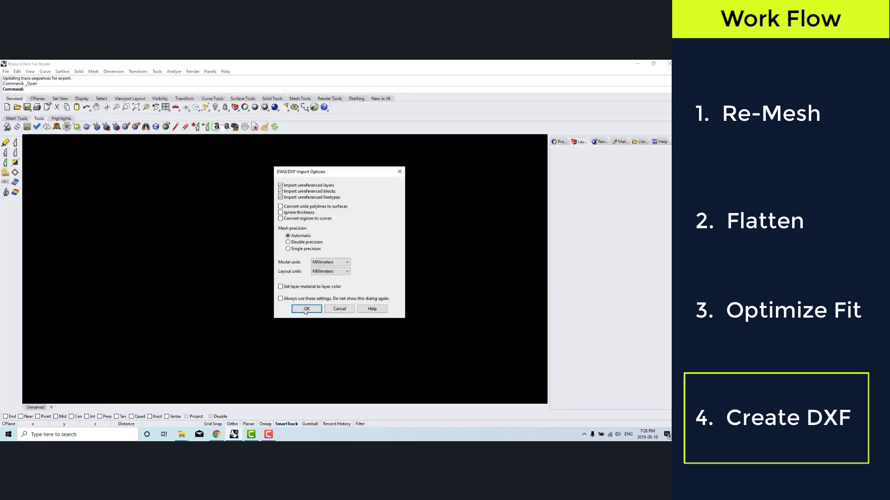
click(306, 309)
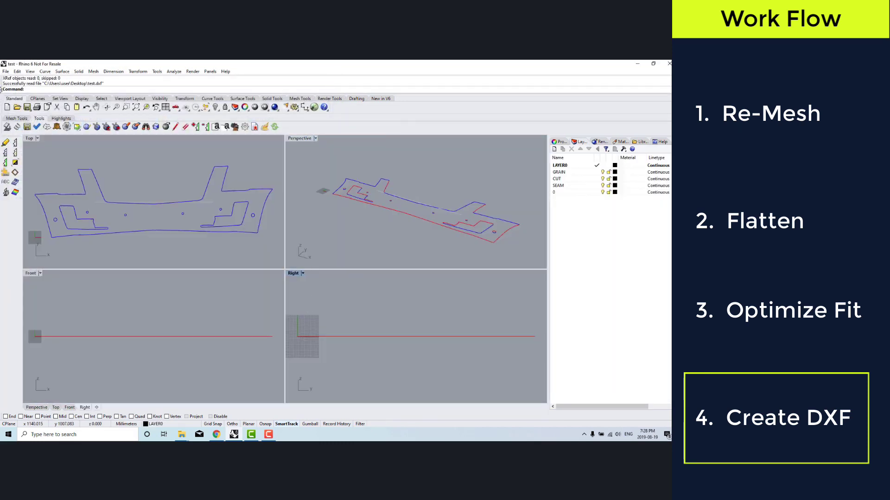
Step: Maximize the Top view, zoom out on the imported outline, and select the SEAM layer
click(29, 139)
double_click(29, 139)
scroll(222, 240, down, 2)
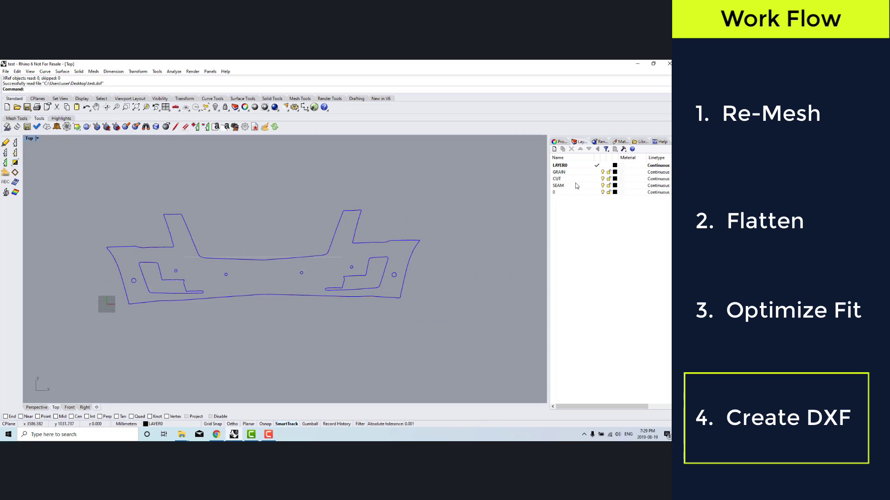
click(603, 185)
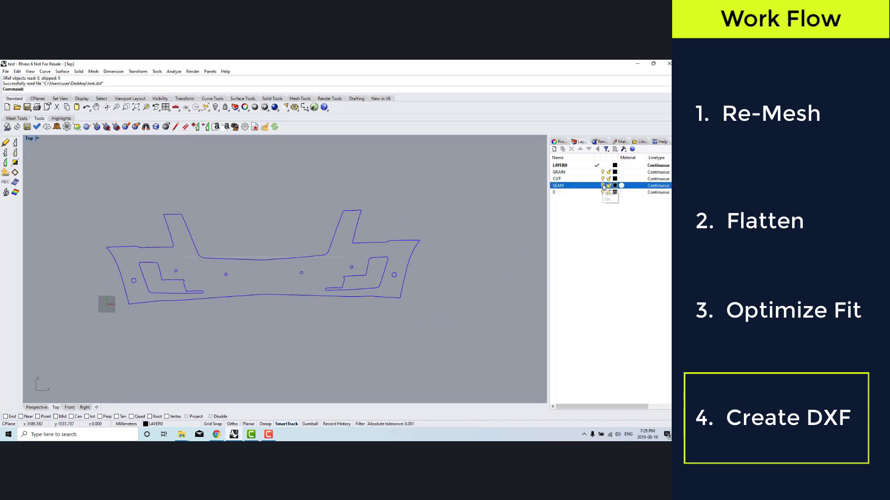